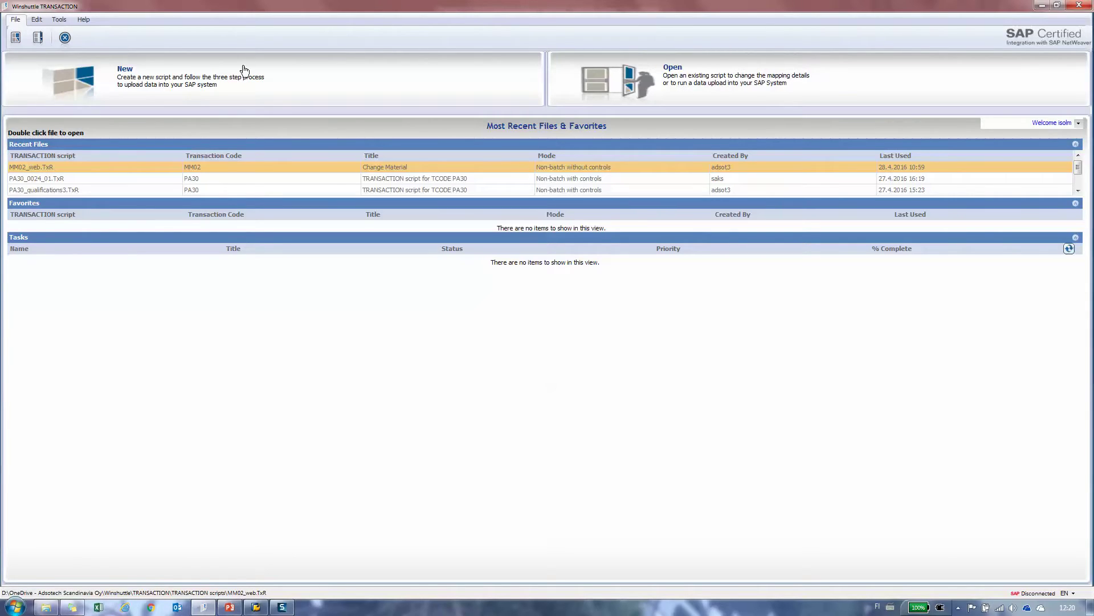
- Start a new MM02 recording, log on to SAP with the password, and choose GUI Scripting
left_click(177, 78)
type("mm02")
key("Return")
type("********")
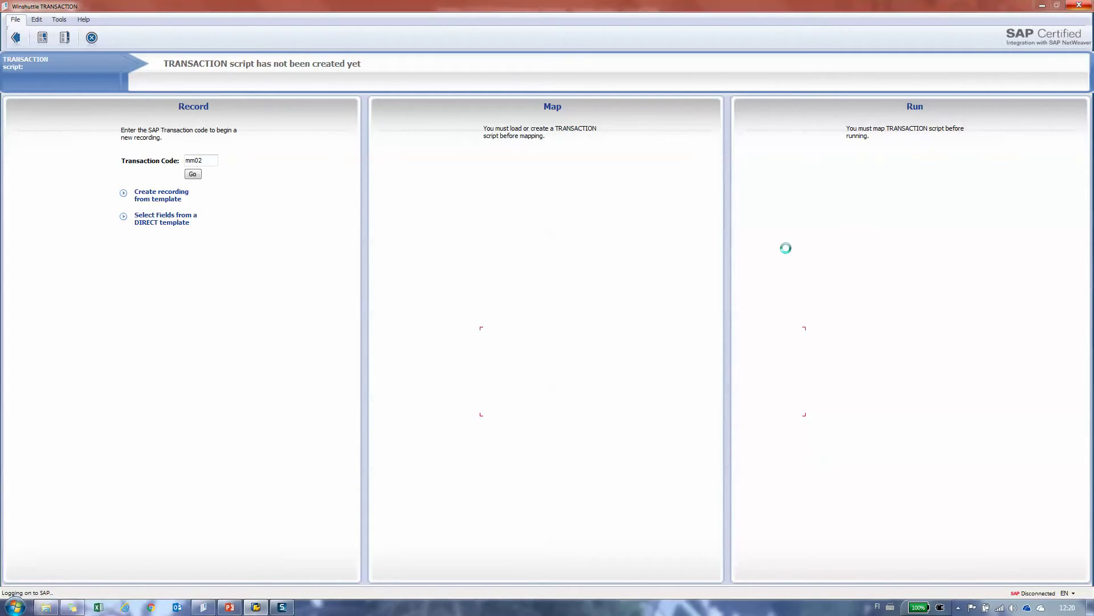
left_click(392, 259)
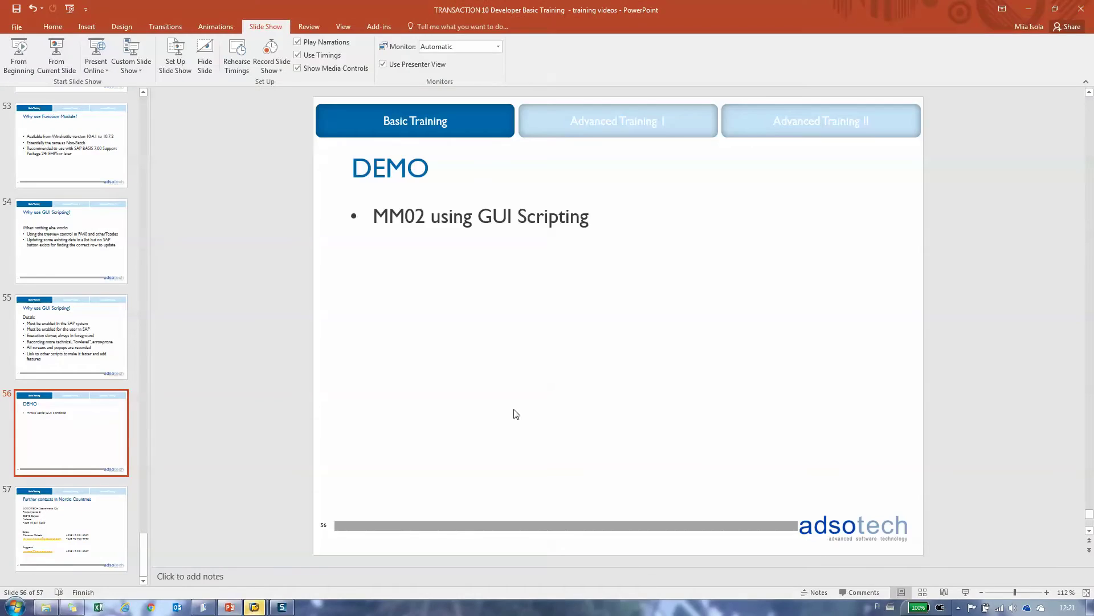
- Bring up SAP's Change Material screen and enter material ads80001
left_click(262, 609)
left_click(306, 559)
type("ads8")
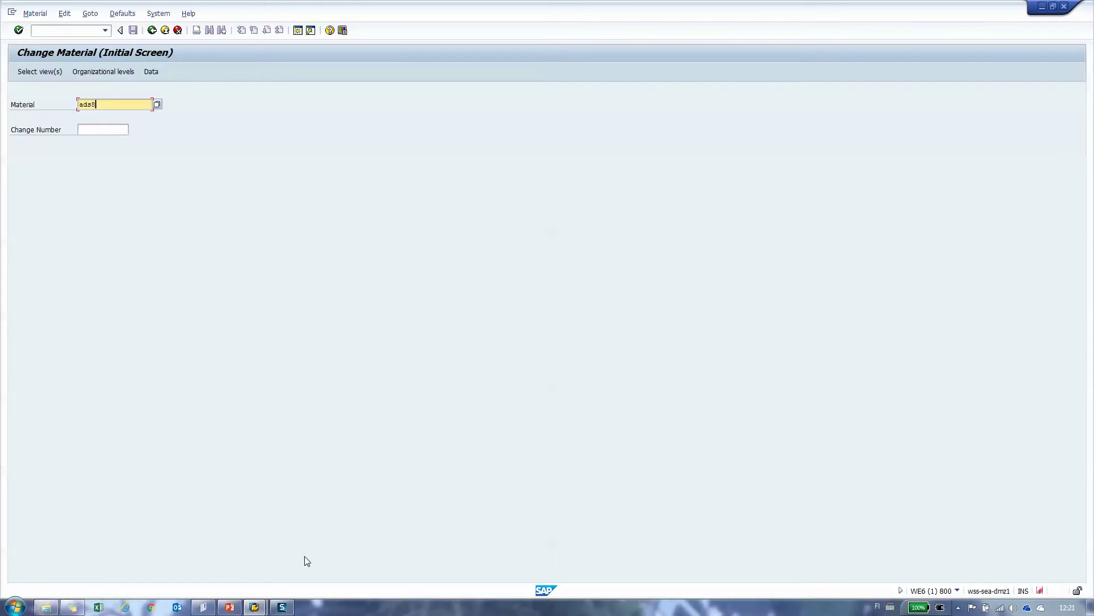
type("0001")
- Open the Basic Data 1 view of ADS80001 and change the description to Material ADS8
key("Return")
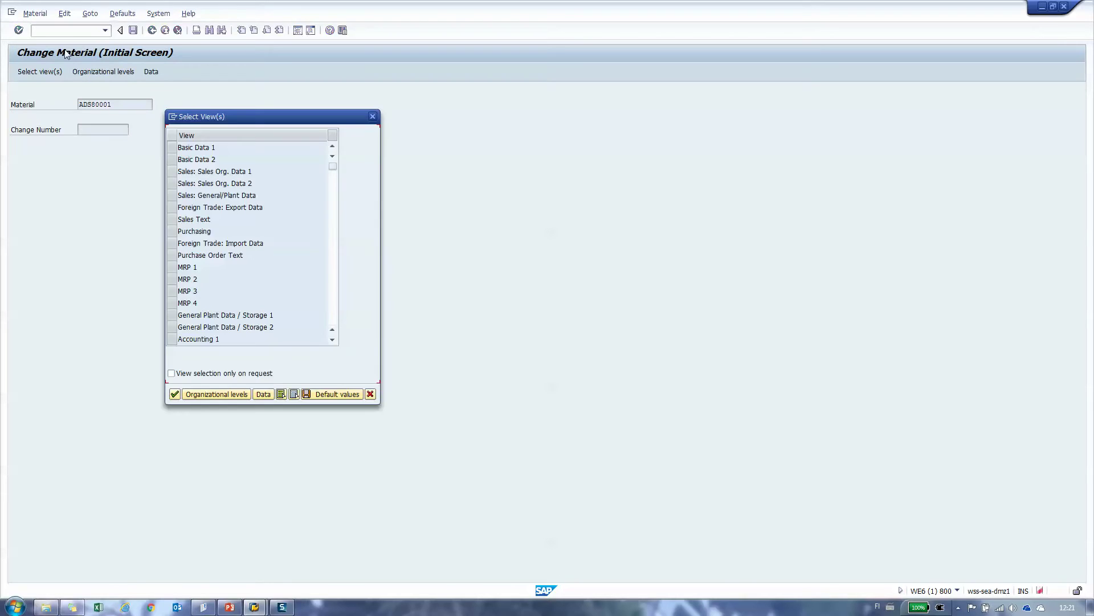
left_click(174, 151)
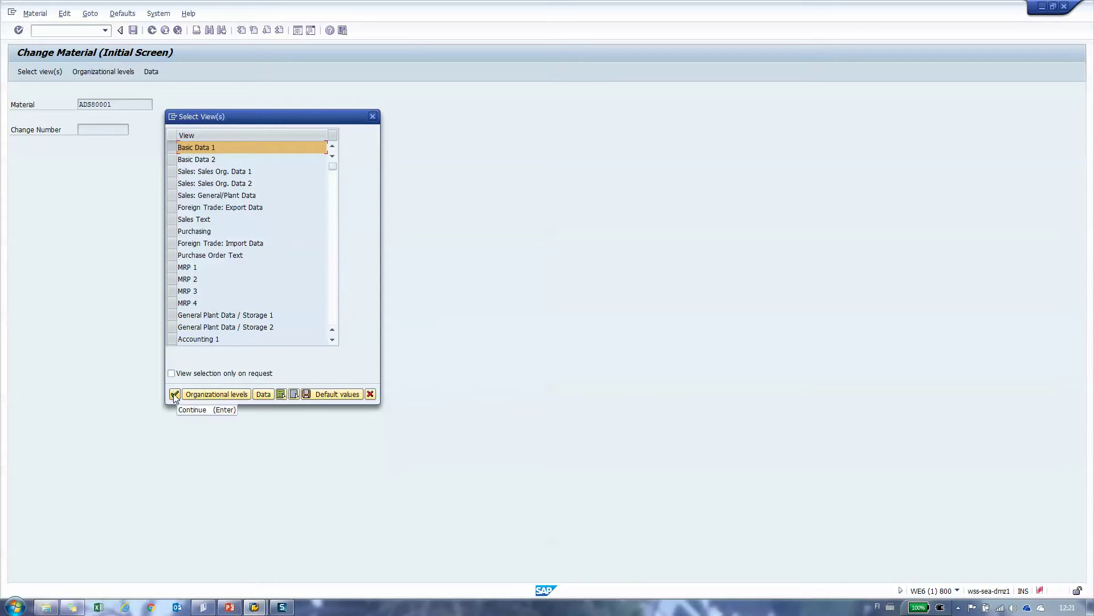
left_click(174, 394)
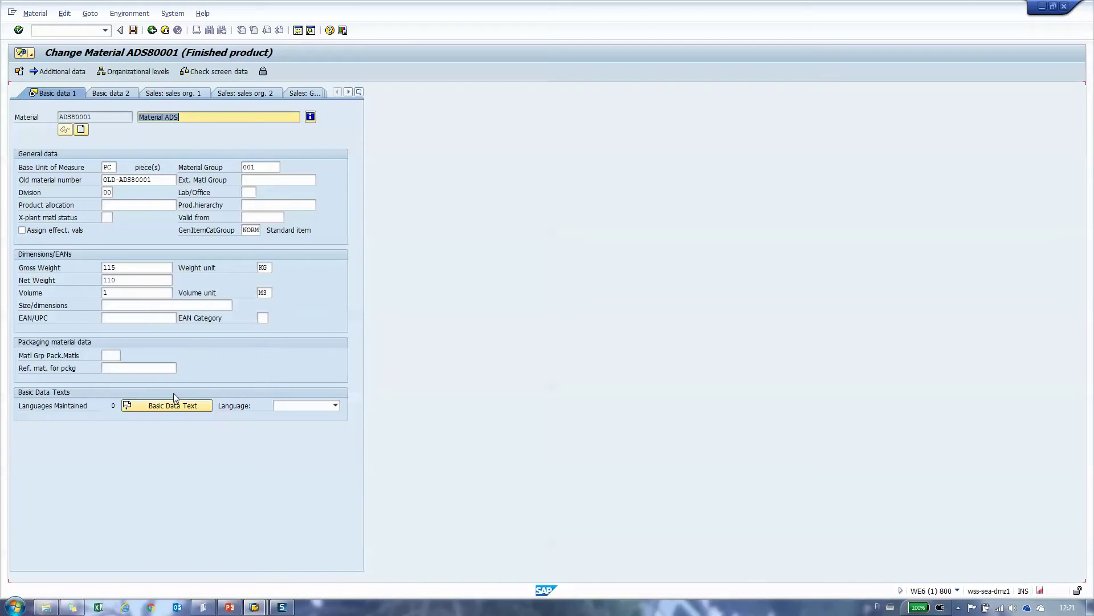
left_click(207, 116)
type("8")
- Set the net weight to 110
left_click(127, 268)
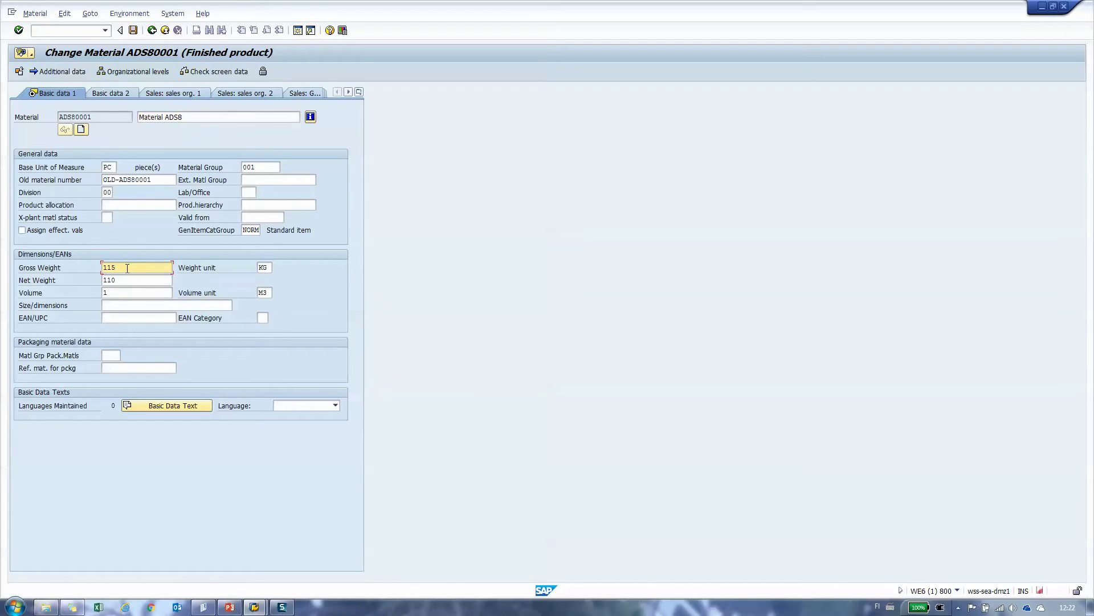
key("Tab")
key("Tab")
type("110")
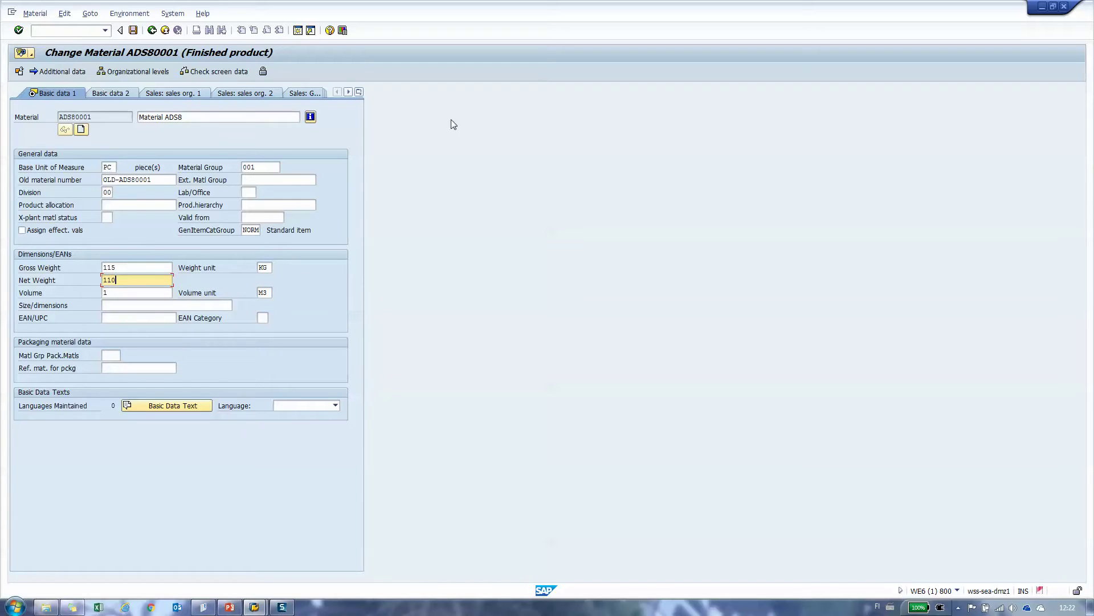
- Check the basic material on the Basic data 2 view, then leave with F3 to the save prompt
left_click(360, 92)
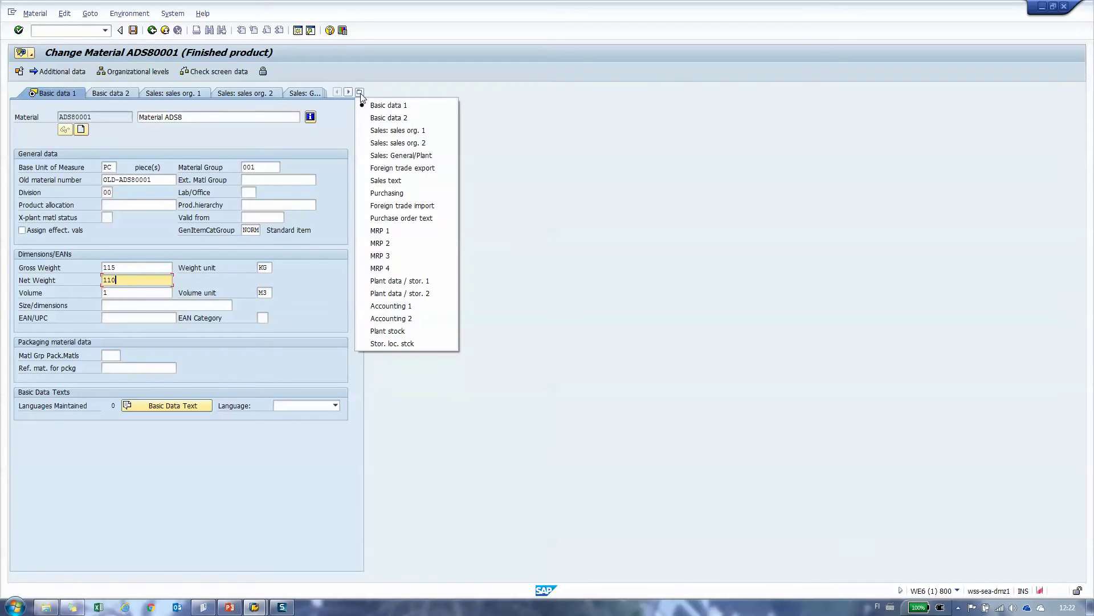
left_click(382, 120)
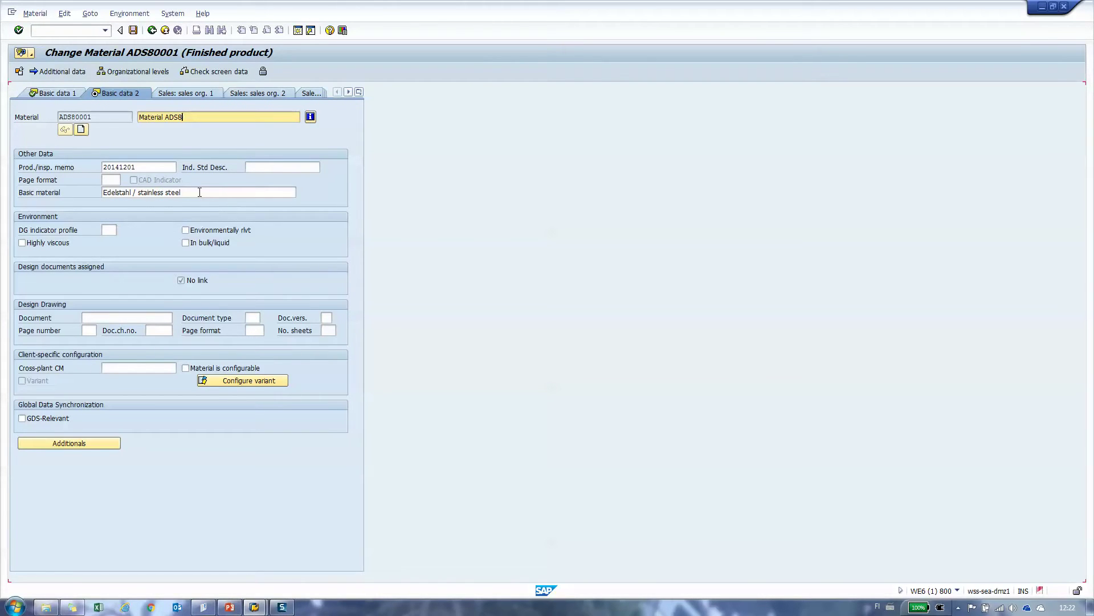
left_click(200, 192)
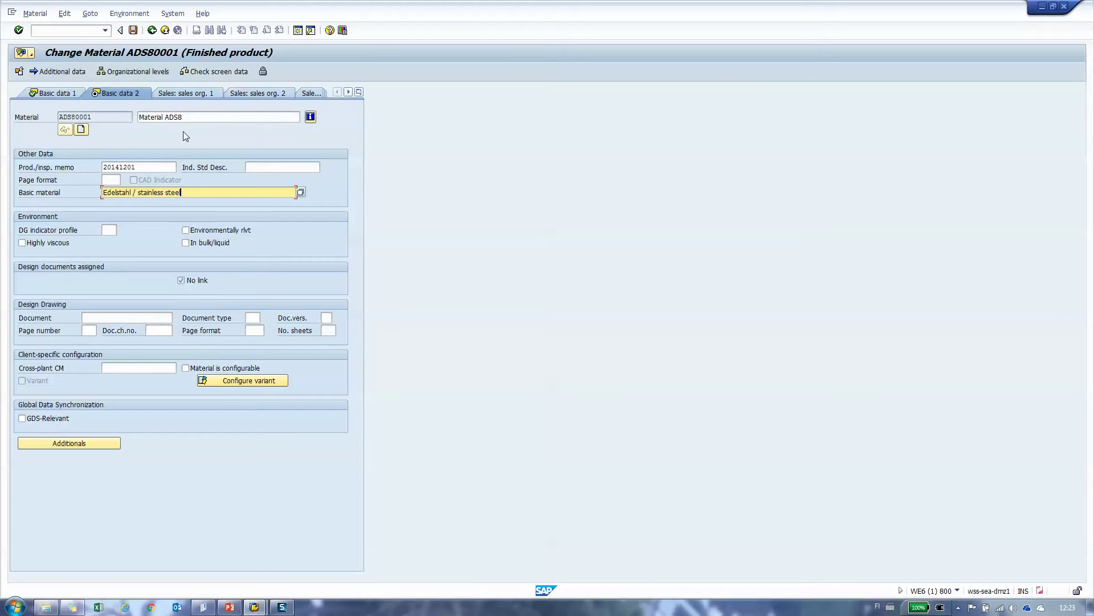
key("F3")
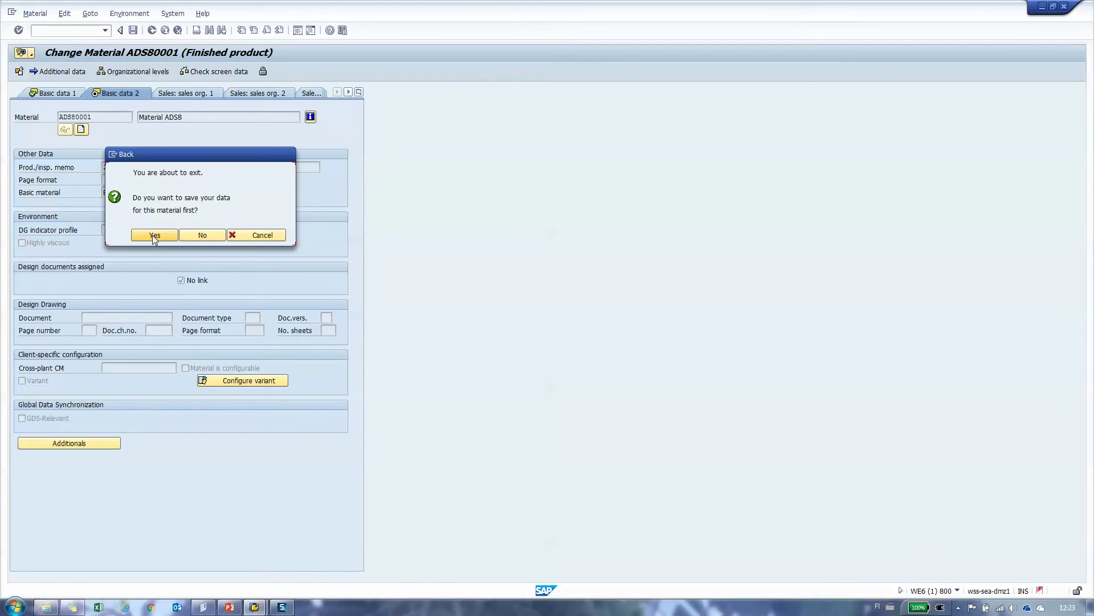
- Save the ADS80001 changes, exit MM02 and SAP, and confirm the log off
left_click(154, 236)
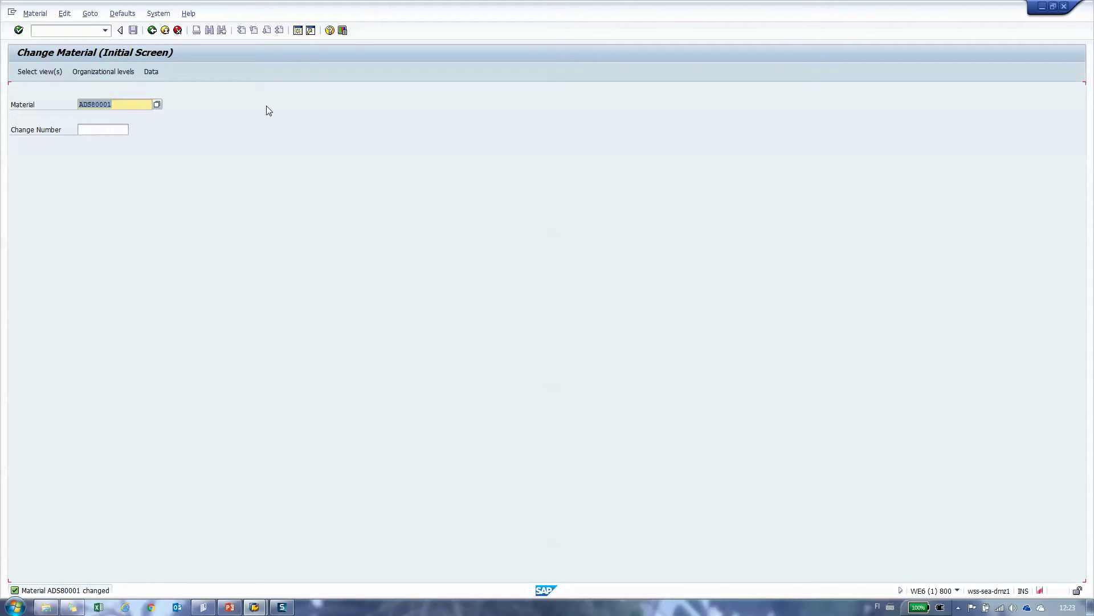
left_click(166, 31)
left_click(166, 31)
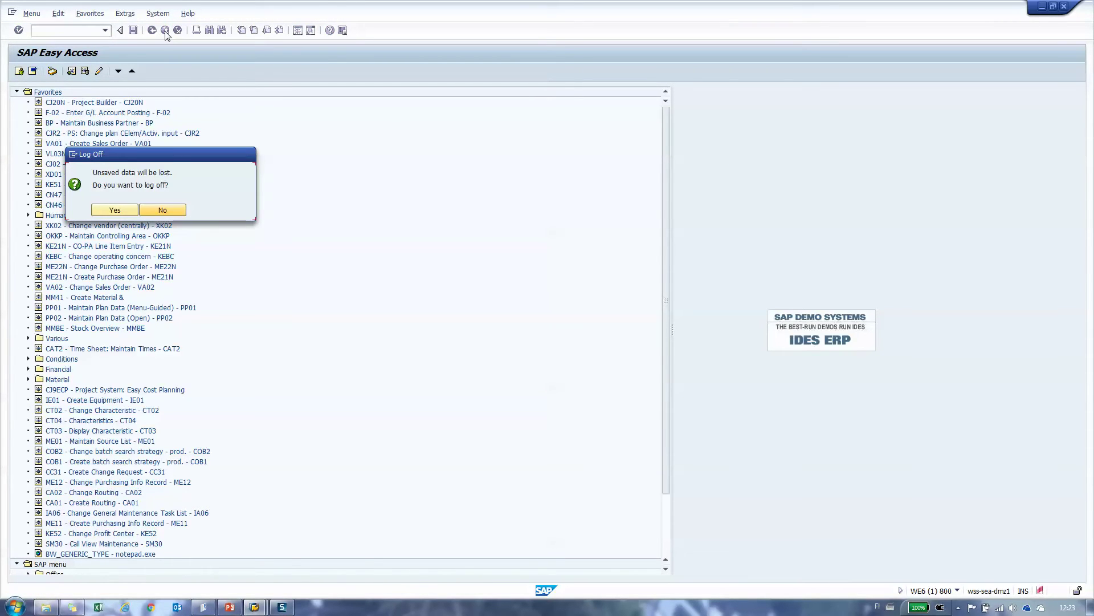
left_click(115, 210)
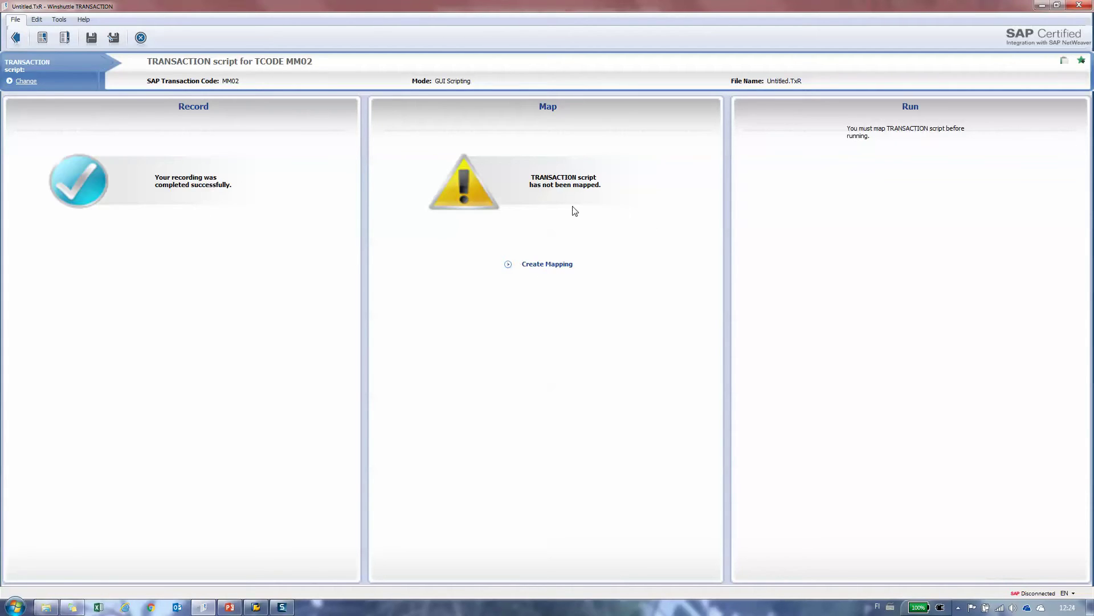
- Create the mapping for the recorded MM02 fields against a new data sheet
left_click(564, 266)
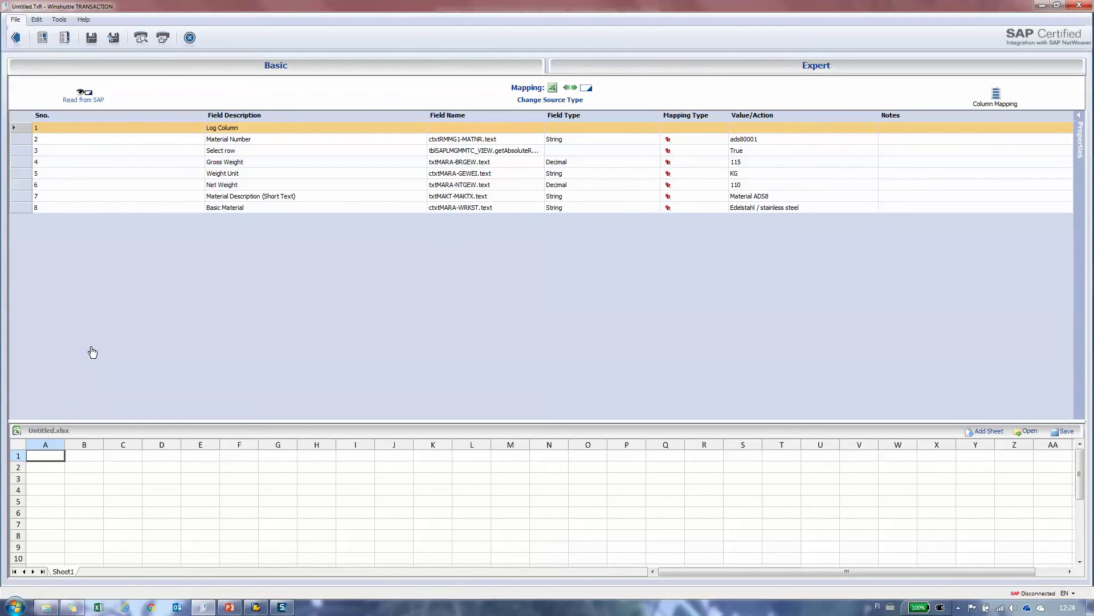
- Map Material Number, Material Description and Basic Material to columns A–C, with a first attempt at columns D and E
double_click(171, 142)
double_click(189, 197)
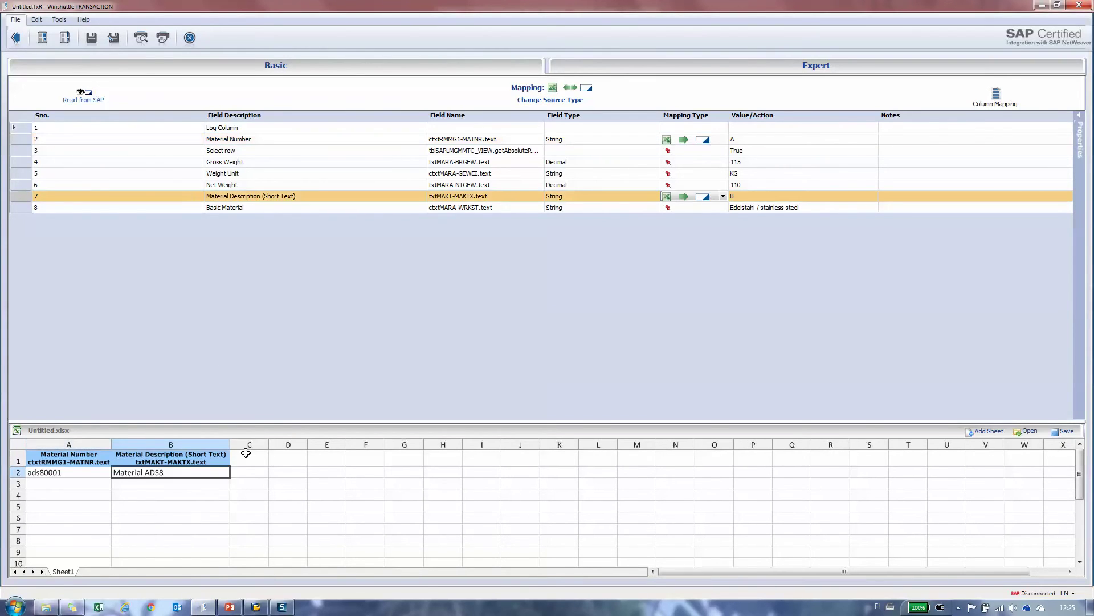
double_click(249, 209)
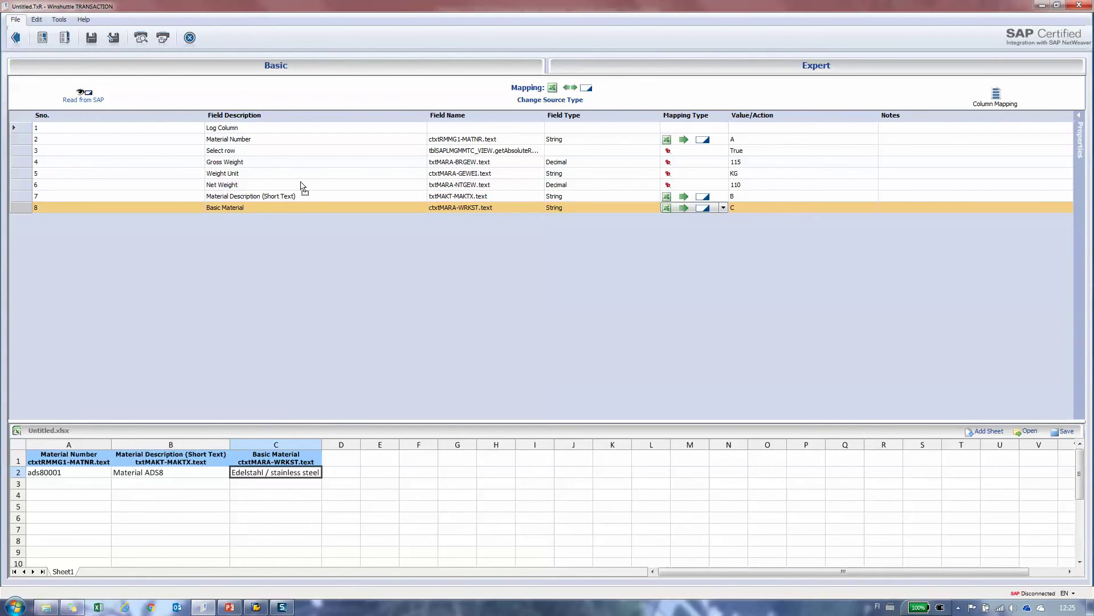
double_click(265, 176)
double_click(319, 200)
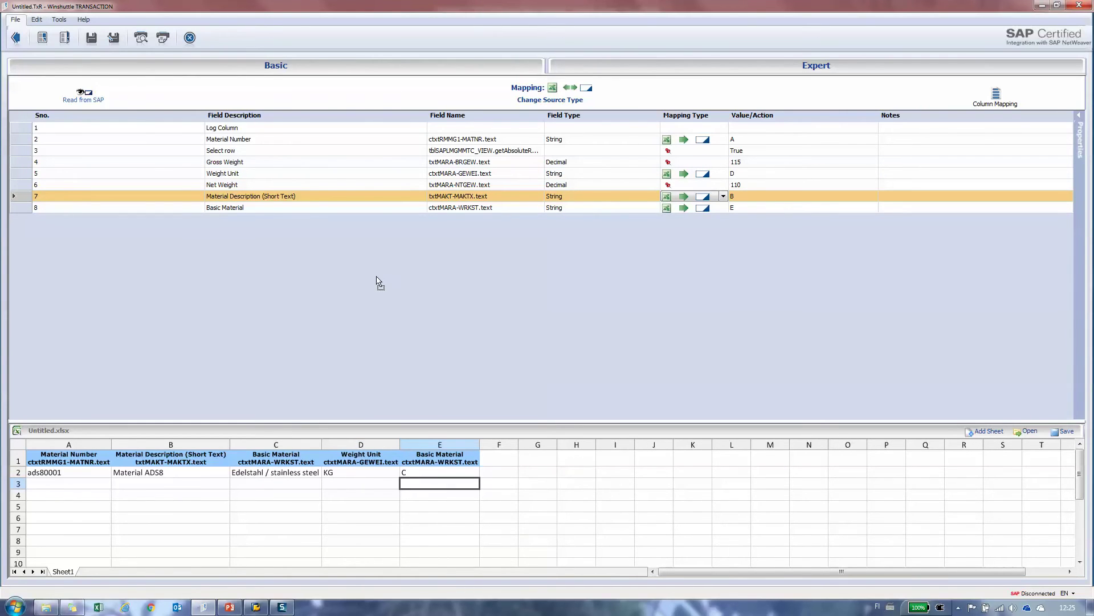
double_click(261, 164)
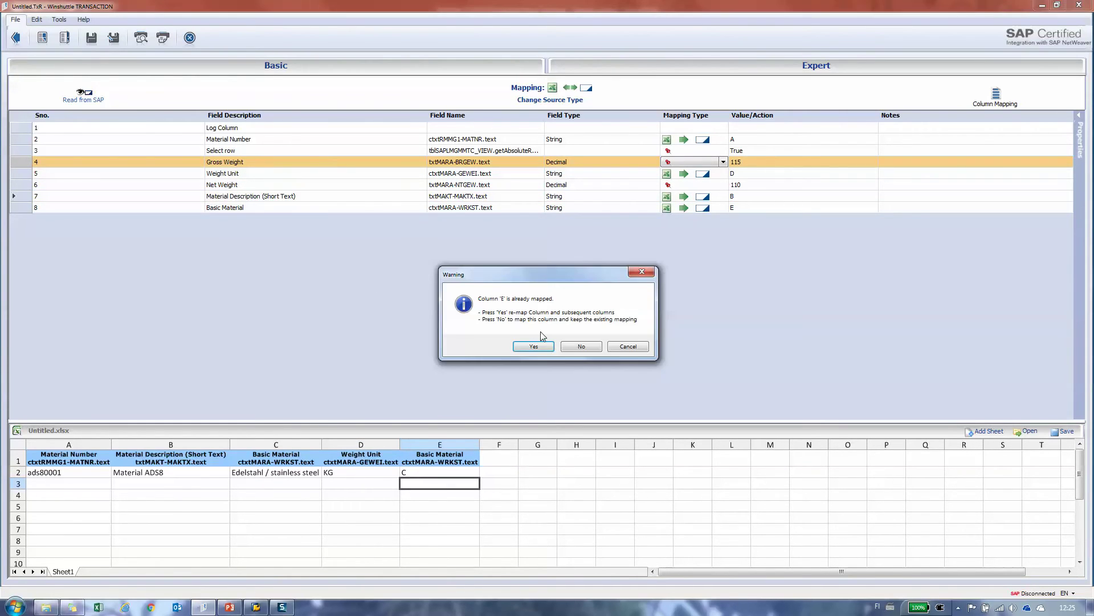
left_click(573, 346)
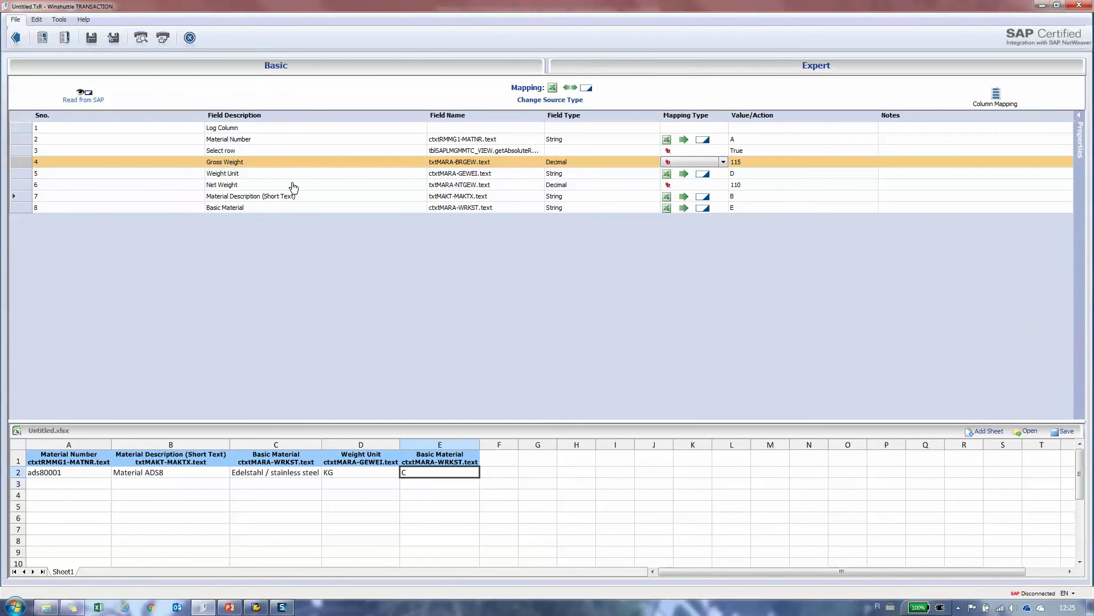
- Undo the D and E mappings, map Weight Unit, Gross Weight and Net Weight to D–F, and close mapping
left_click(37, 20)
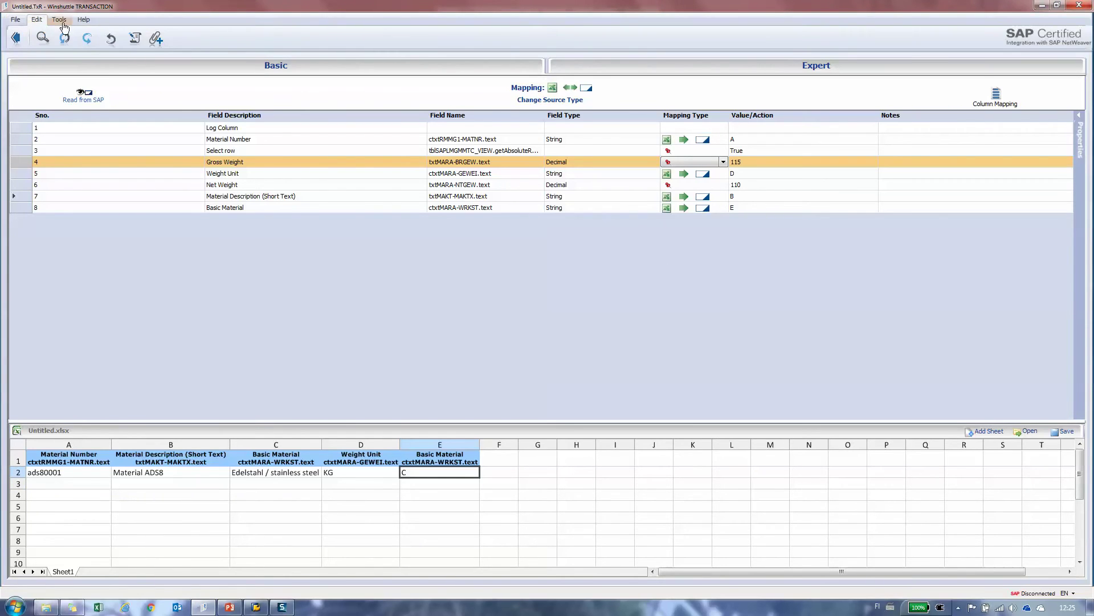
left_click(89, 39)
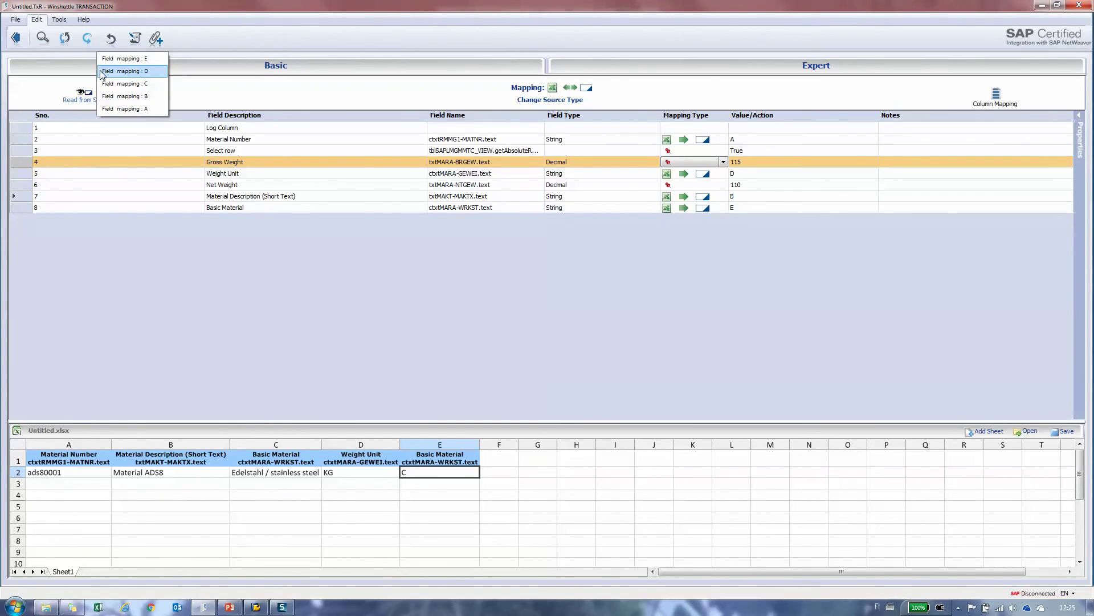
left_click(102, 71)
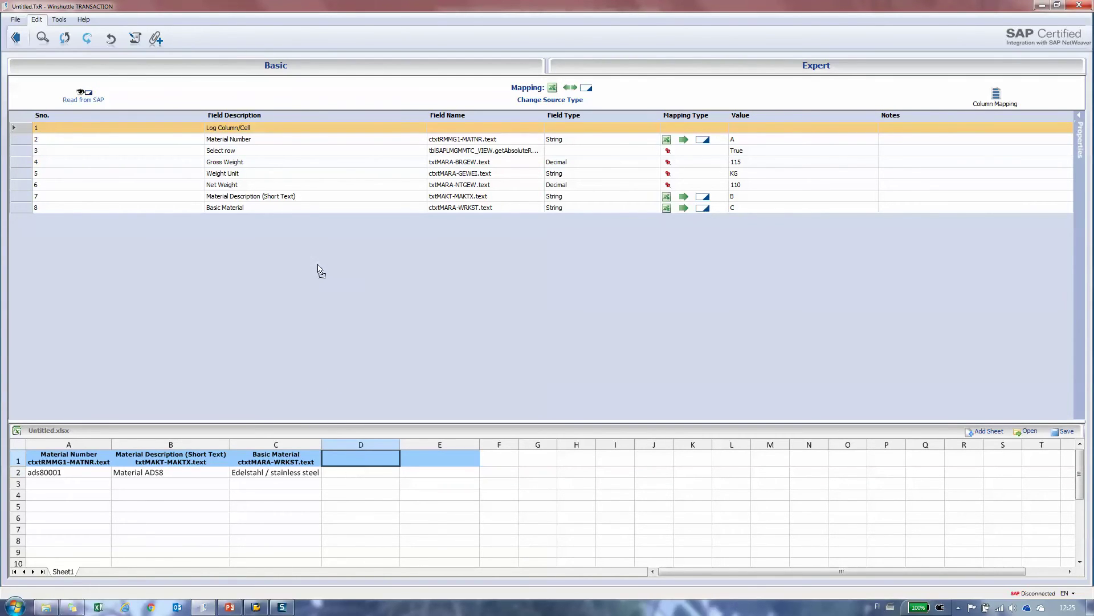
double_click(260, 174)
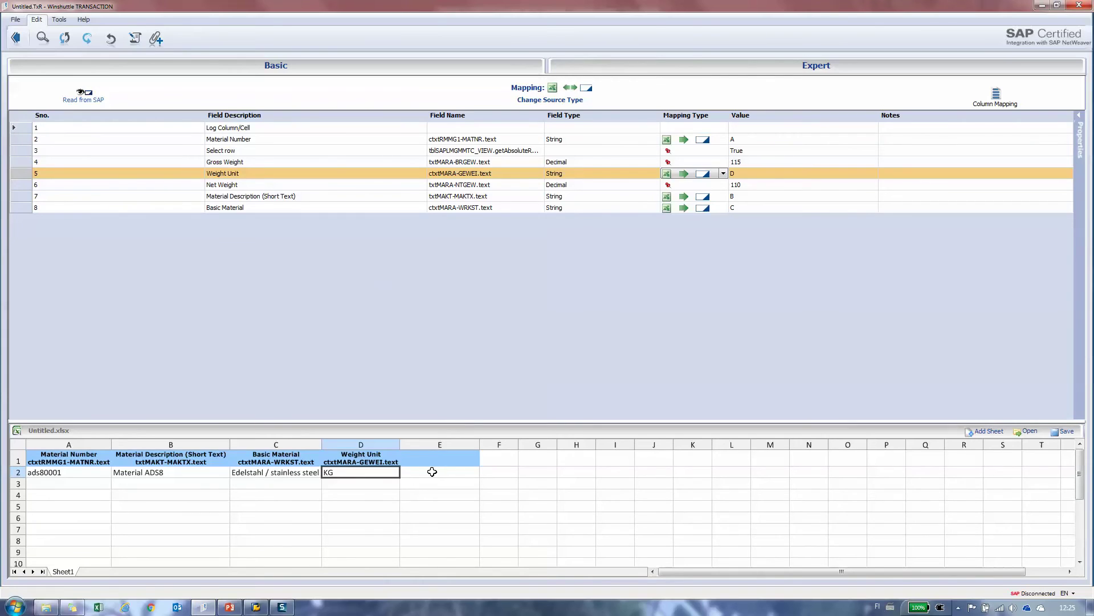
double_click(264, 164)
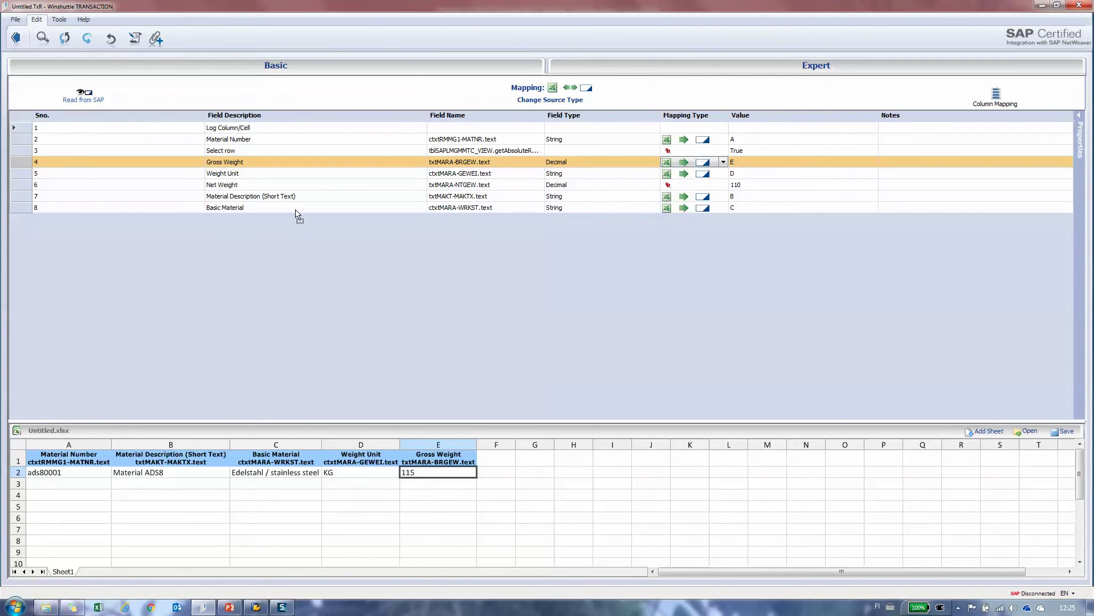
double_click(271, 186)
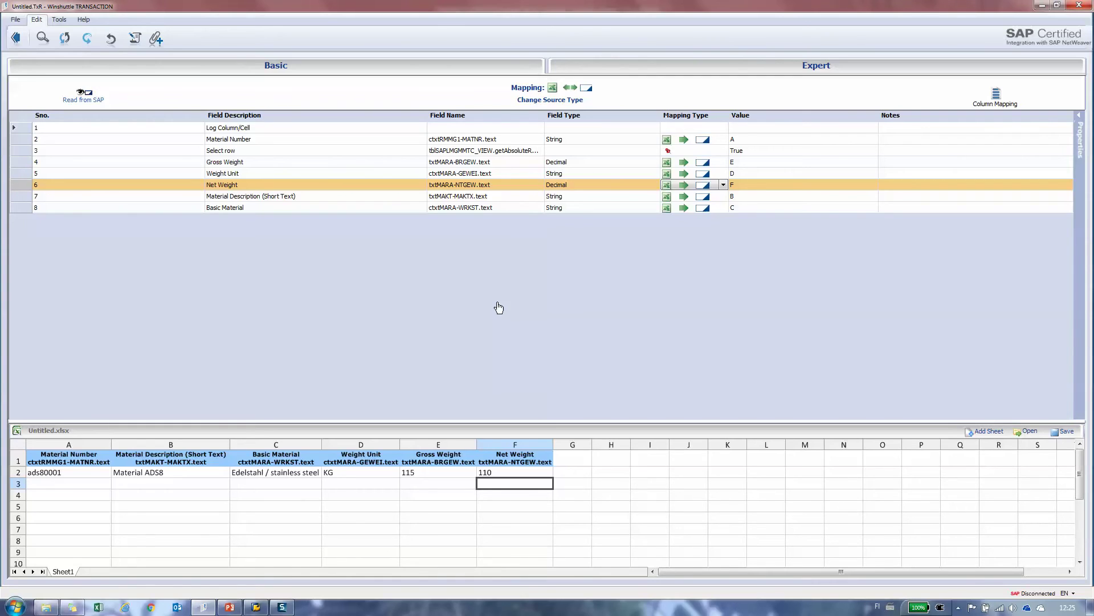
left_click(15, 41)
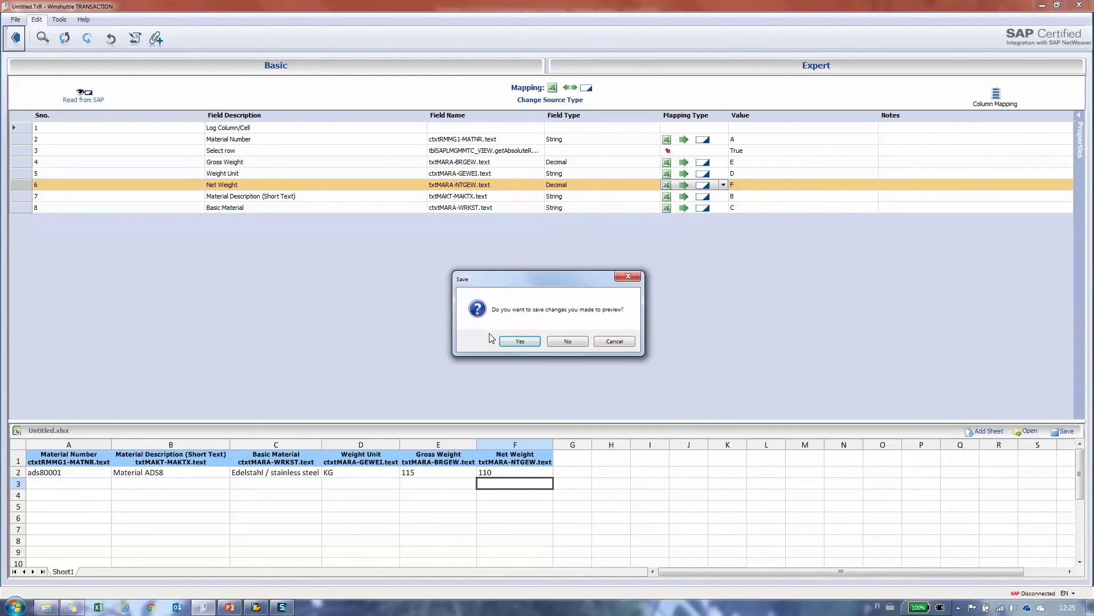
- Save the data workbook as MM02_webgui.xlsx
left_click(519, 341)
key("End")
type("_")
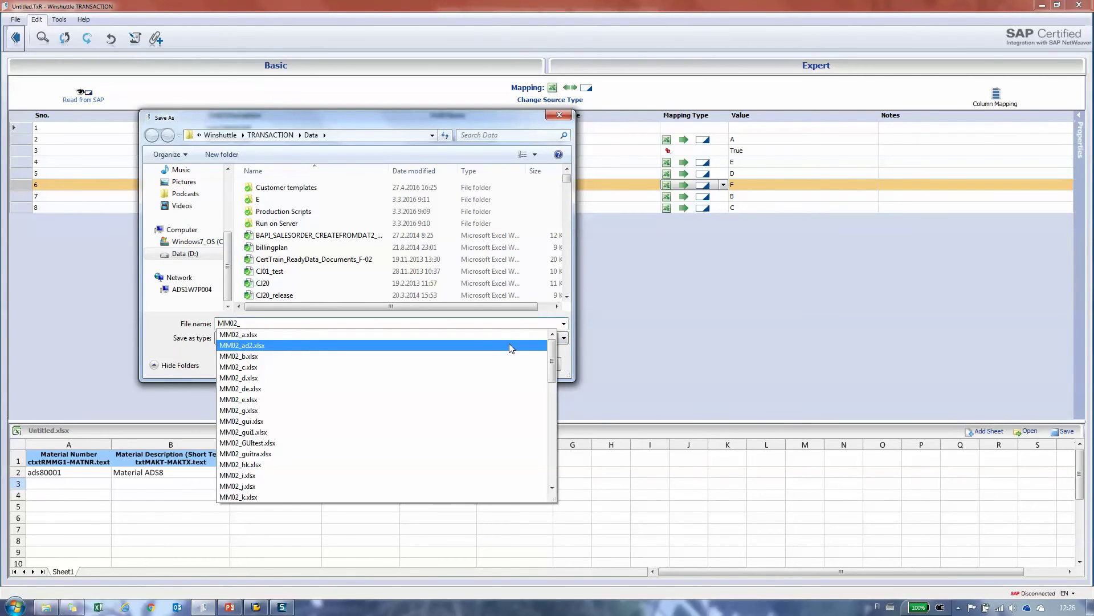
type("webgui")
key("Return")
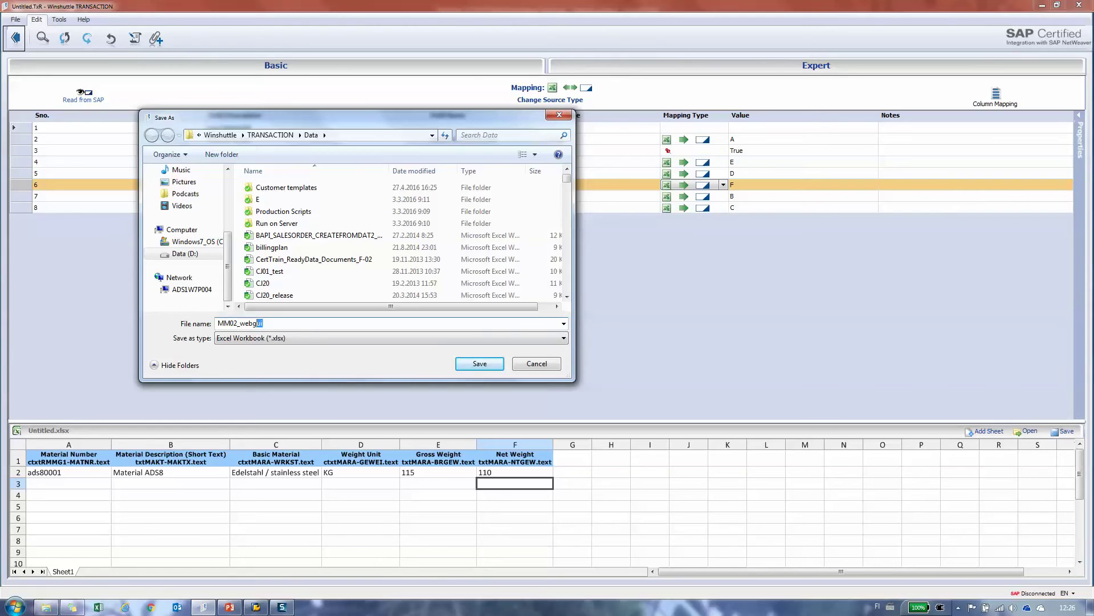
left_click(516, 342)
- Save the script as MM02_webgui.TxR and open the data file in Excel
key("End")
type("_webgui")
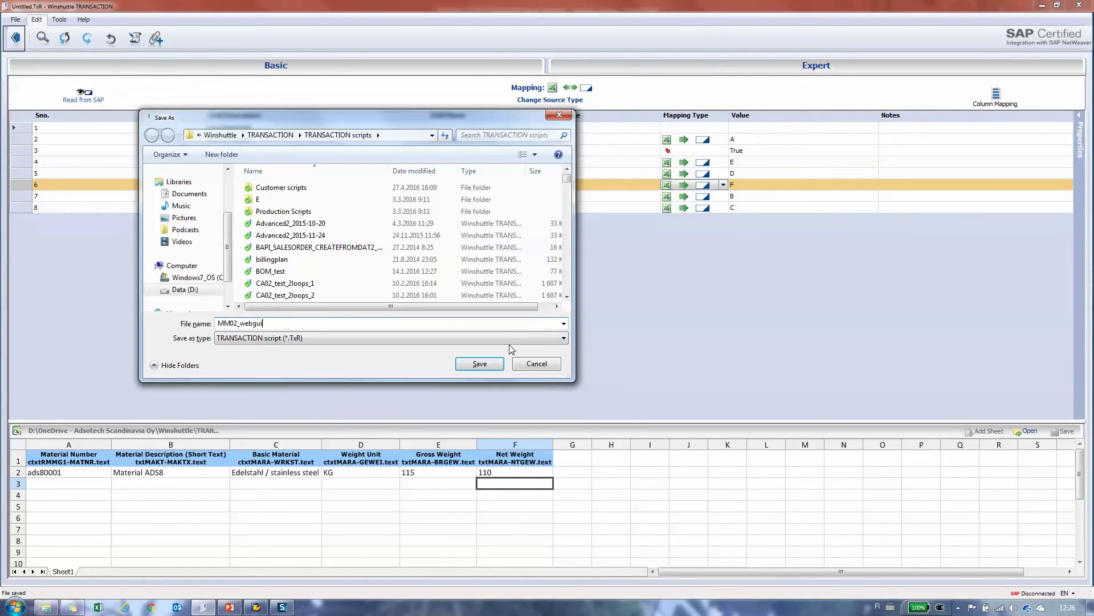
key("Return")
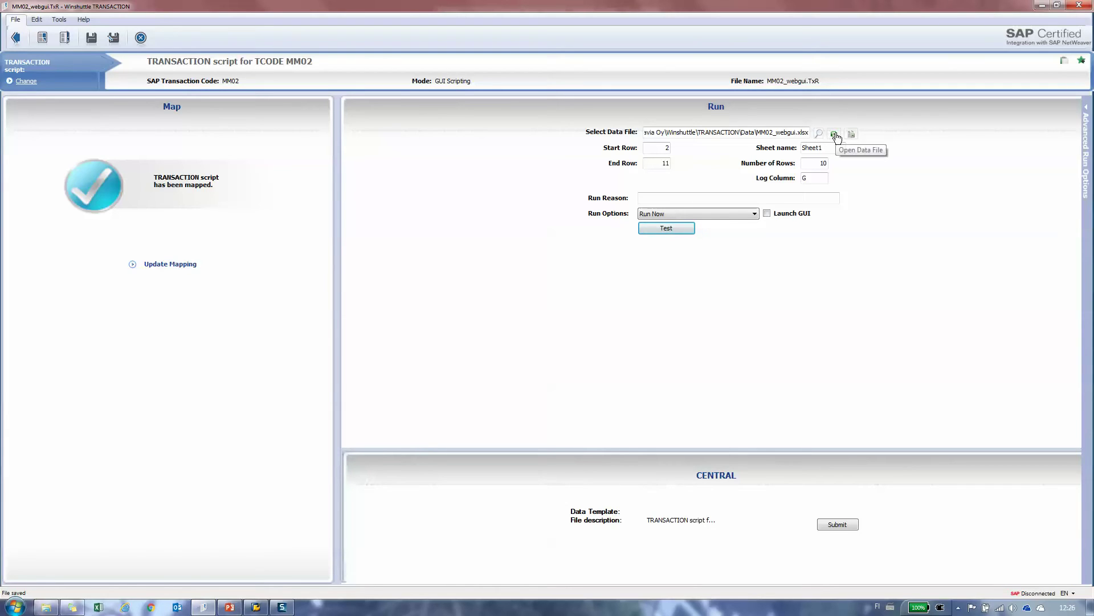
left_click(835, 135)
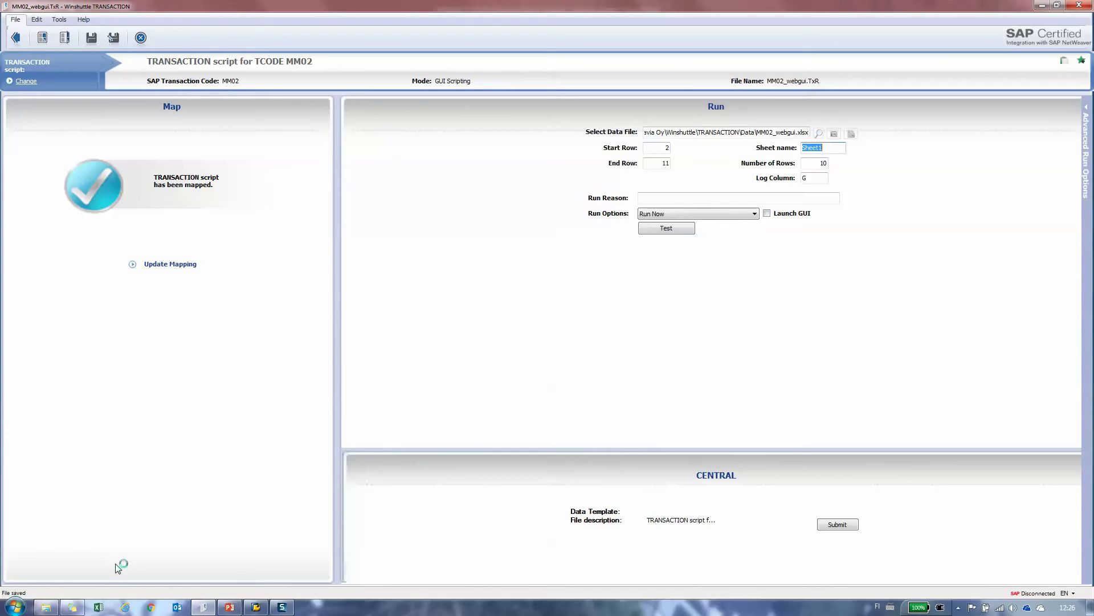
left_click(98, 608)
- Maximize Excel and enter materials ads80002, ads80003 and ads80004 in A3:A5
left_click(906, 134)
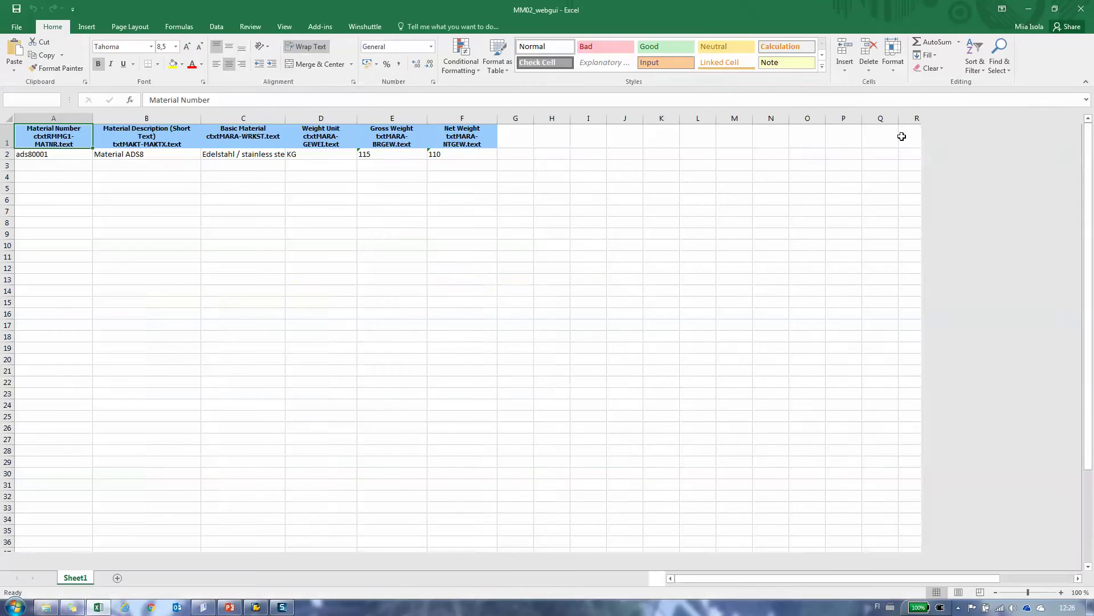
key("Down")
key("Down")
type("ads80002")
key("Return")
type("ads80003")
key("Return")
type("ads80004")
key("Up")
key("Up")
key("Up")
- Copy row 2's details B2:F2 into rows 3–5 and widen column C
key("Right")
key("shift+Right")
key("shift+Right")
key("shift+Right")
key("shift+Right")
key("ctrl+c")
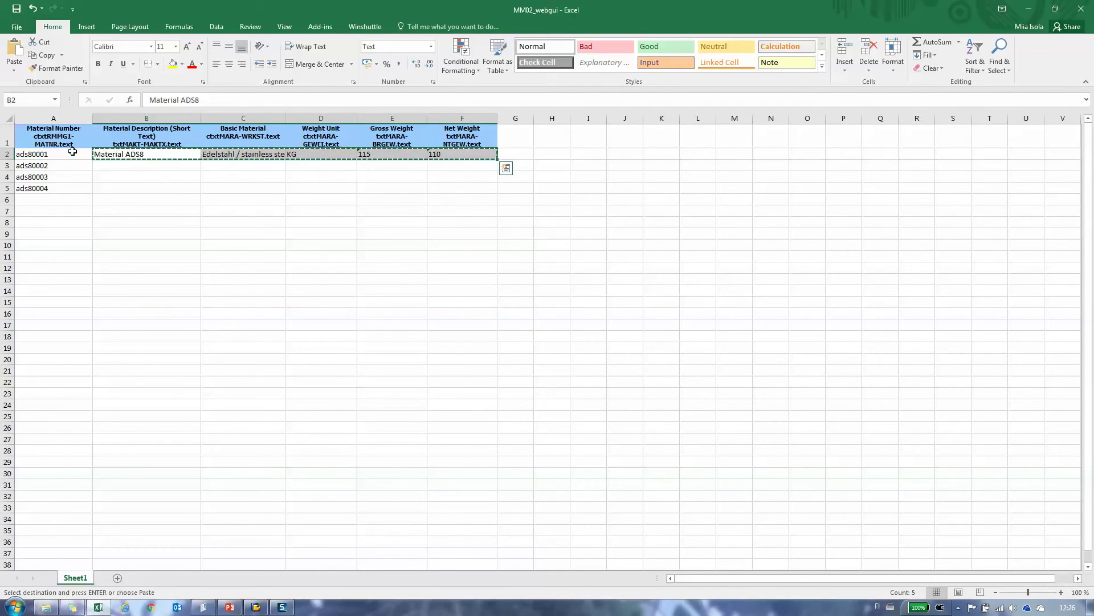
key("Down")
key("ctrl+v")
key("Down")
key("ctrl+v")
key("Down")
key("ctrl+v")
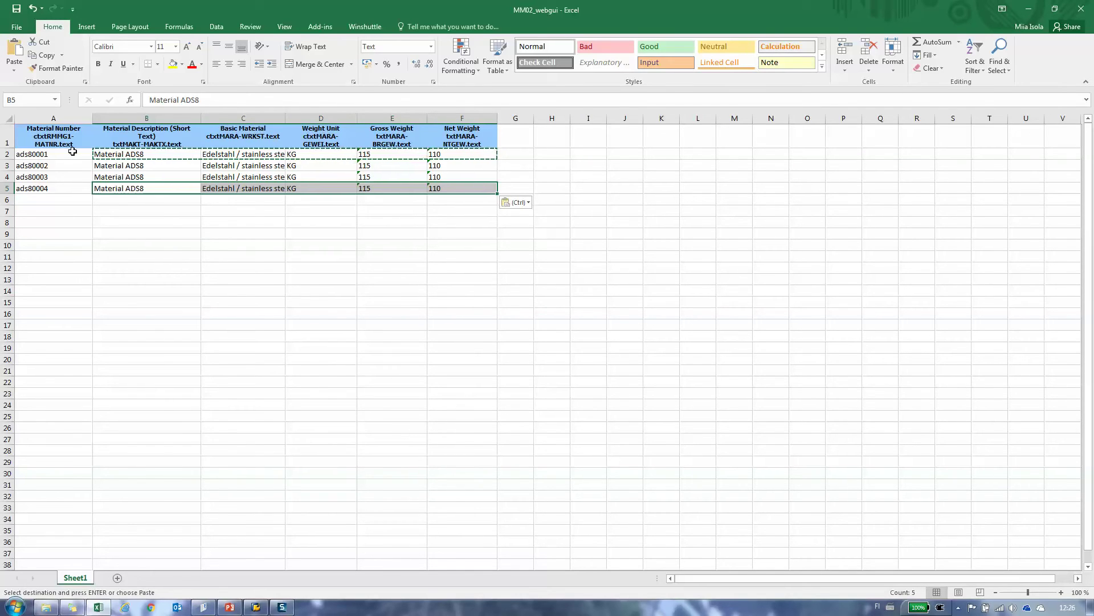
key("Down")
key("Right")
key("Right")
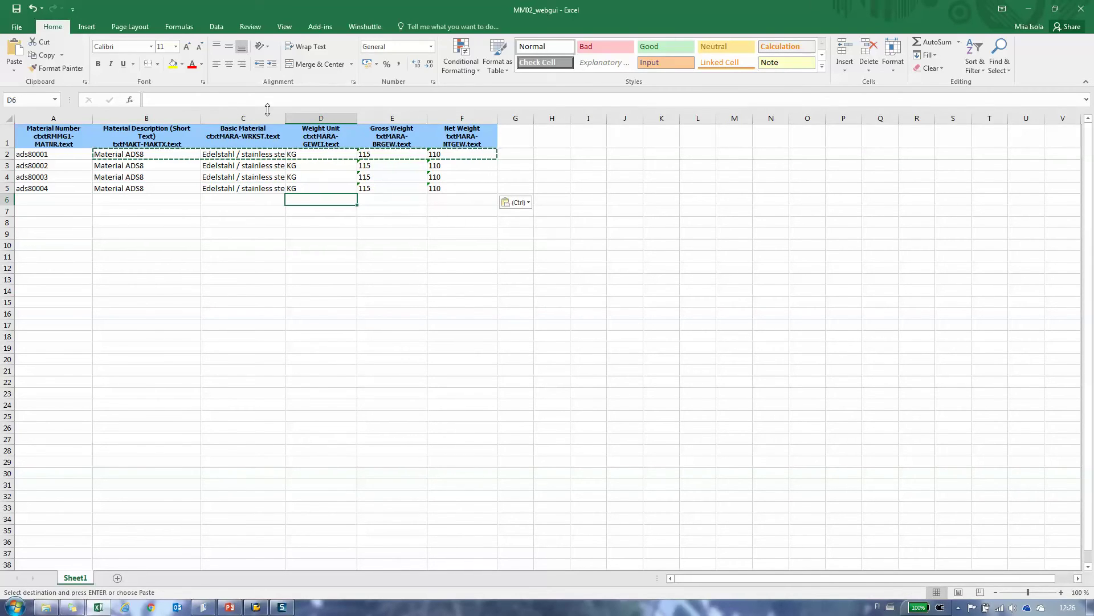
double_click(285, 118)
- Set the gross weights in E2:E5 to 116, 117, 118 and 119
left_click(405, 150)
type("116")
key("Return")
type("117")
key("Return")
type("118")
key("Return")
type("119")
key("Return")
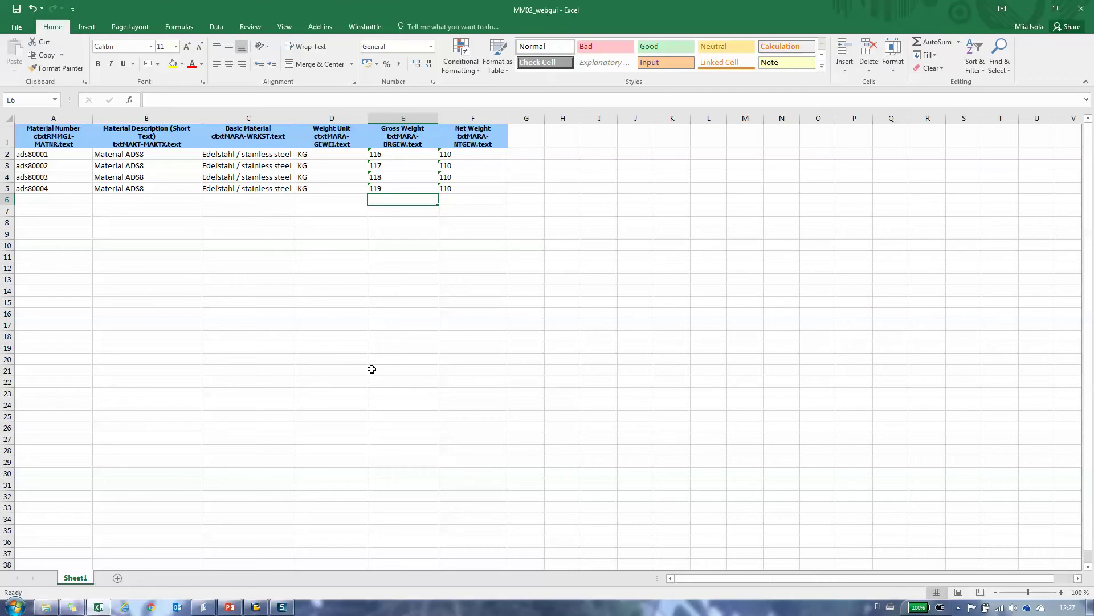
left_click(208, 610)
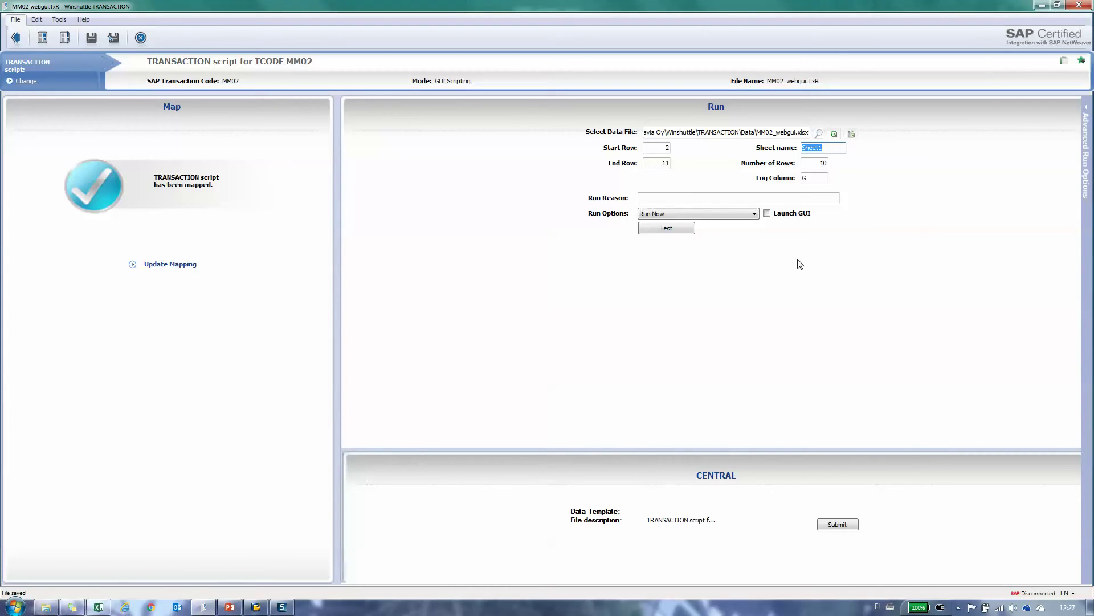
- Test-run MM02_webgui for the four materials after the SAP password logon, then view the log in Excel
left_click(661, 229)
type("*******")
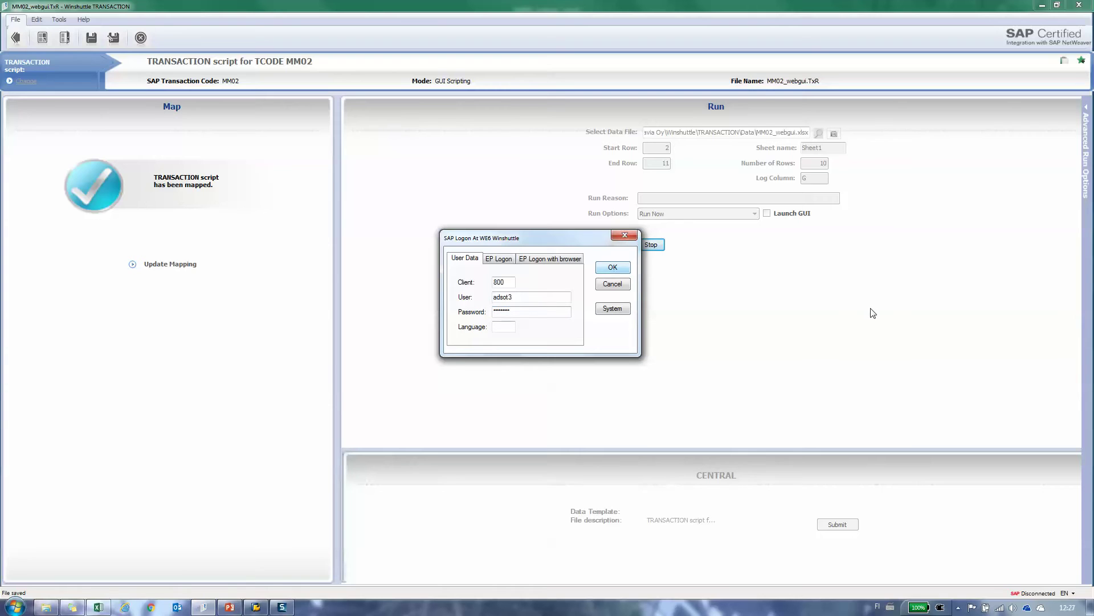
key("Return")
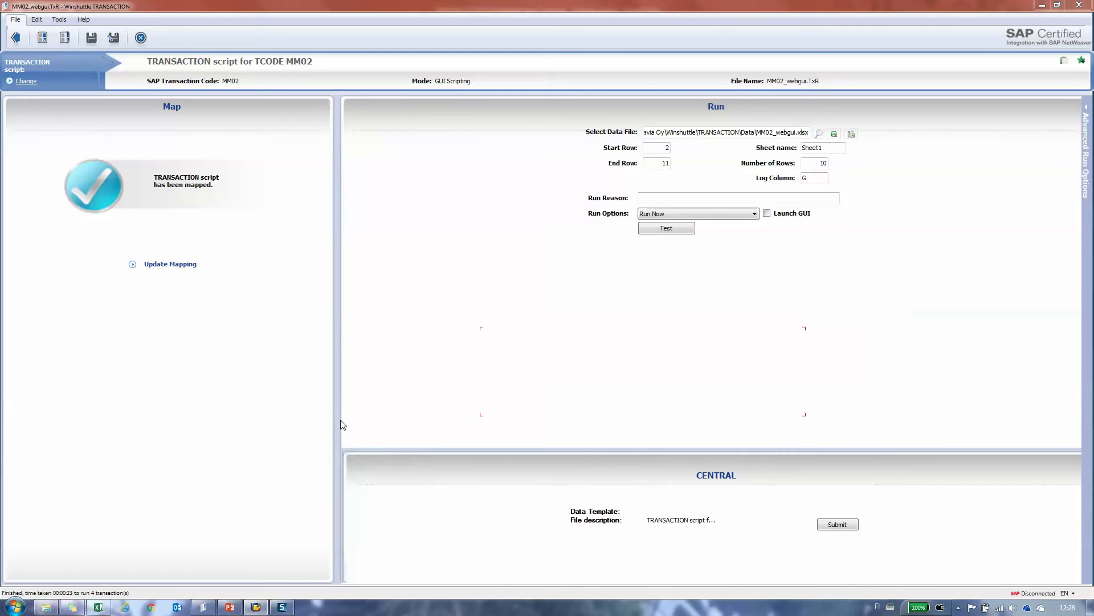
left_click(99, 607)
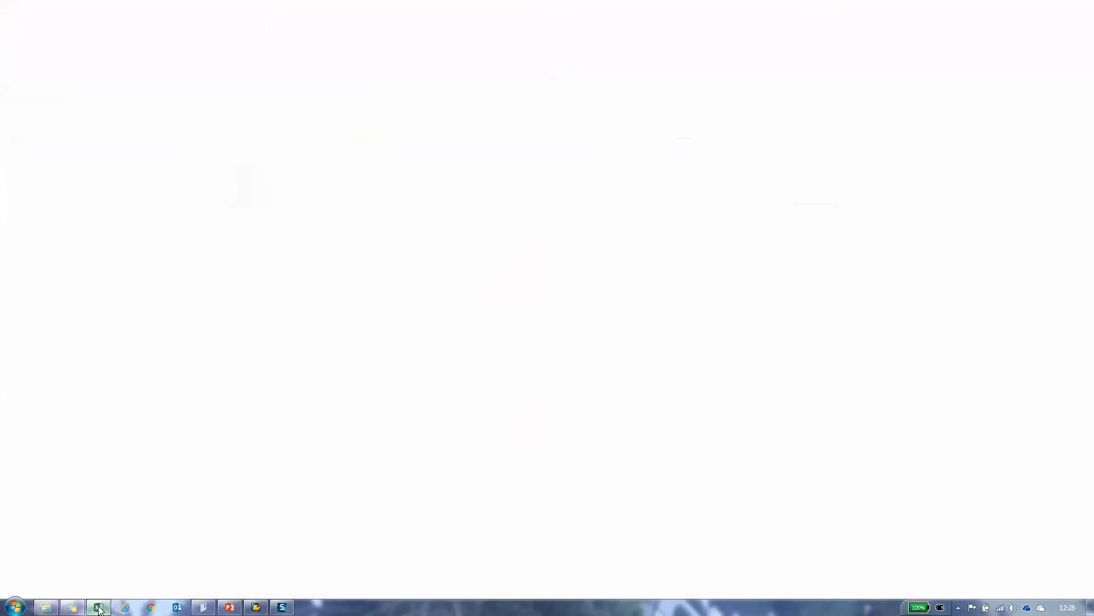